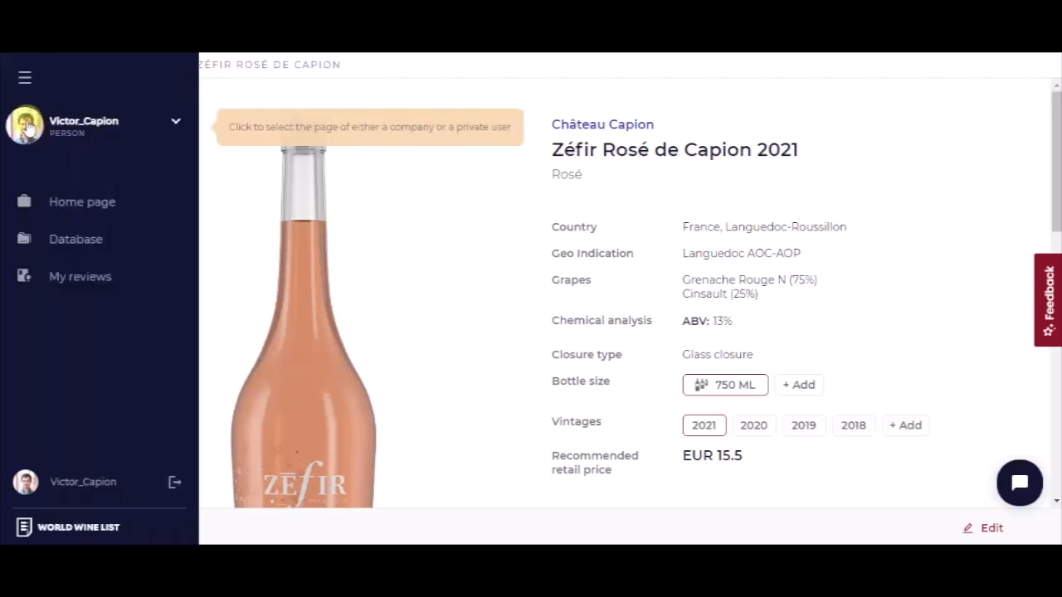
Switch from the personal profile to the Chateau Capion company page and open its Sell wine section
click(102, 124)
click(78, 219)
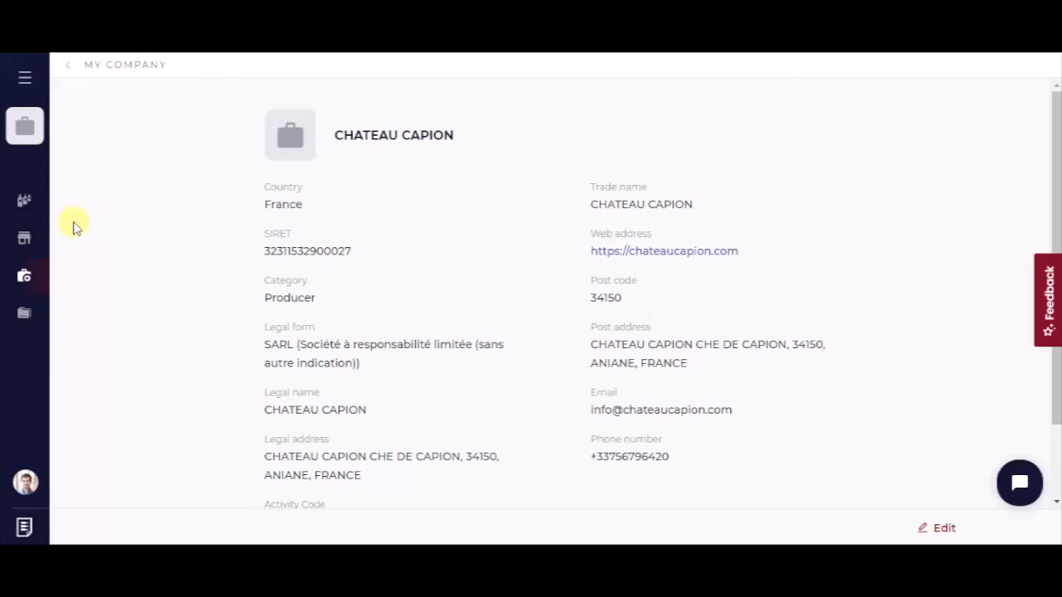
click(57, 242)
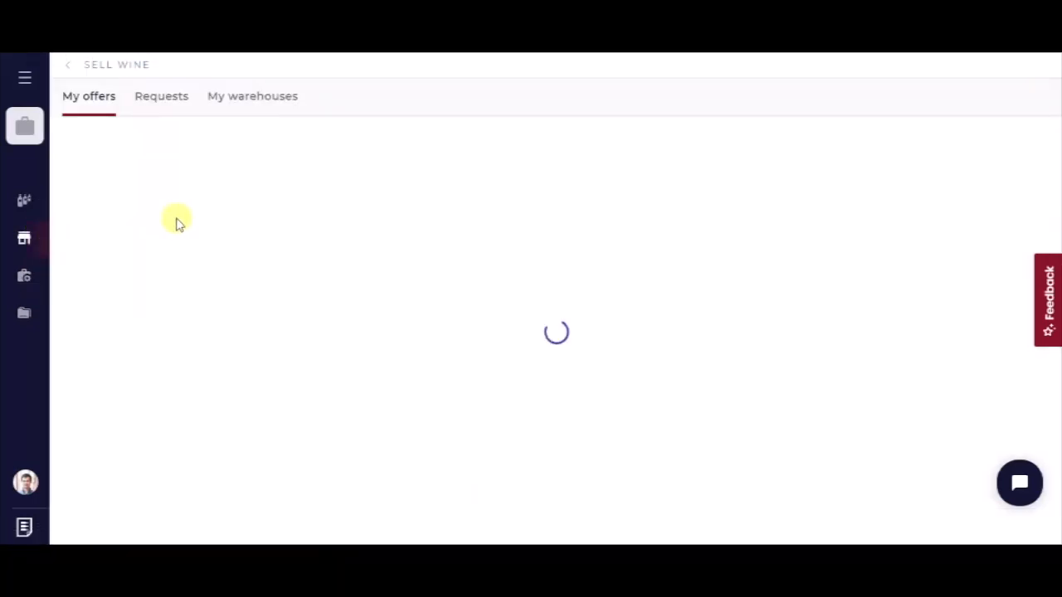
Search the company's existing offers for Zéfir Rosé de Capion 2021
click(191, 145)
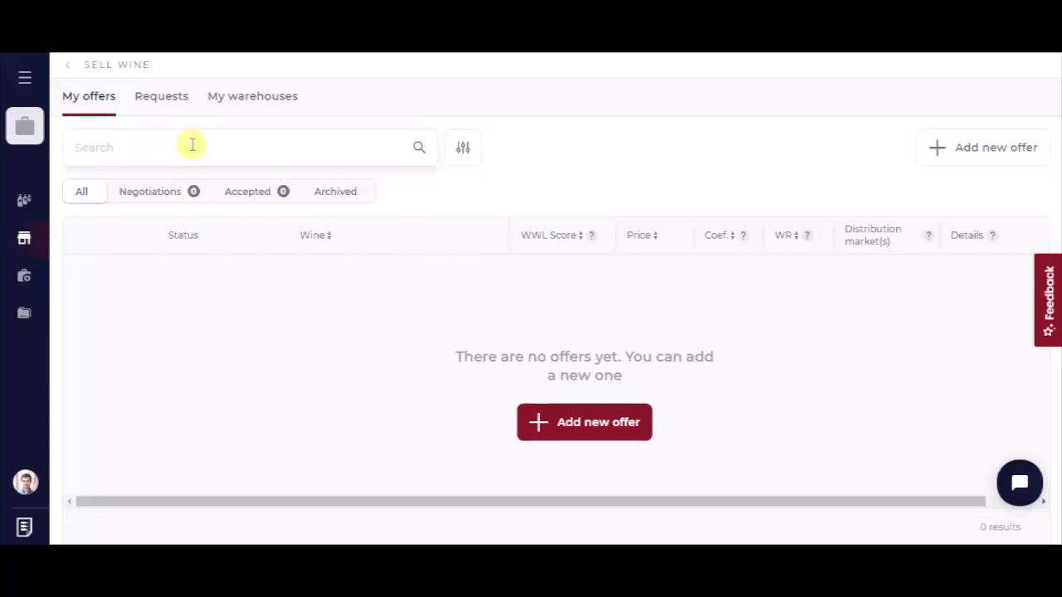
text(Zéfir Rosé de Capion 2021)
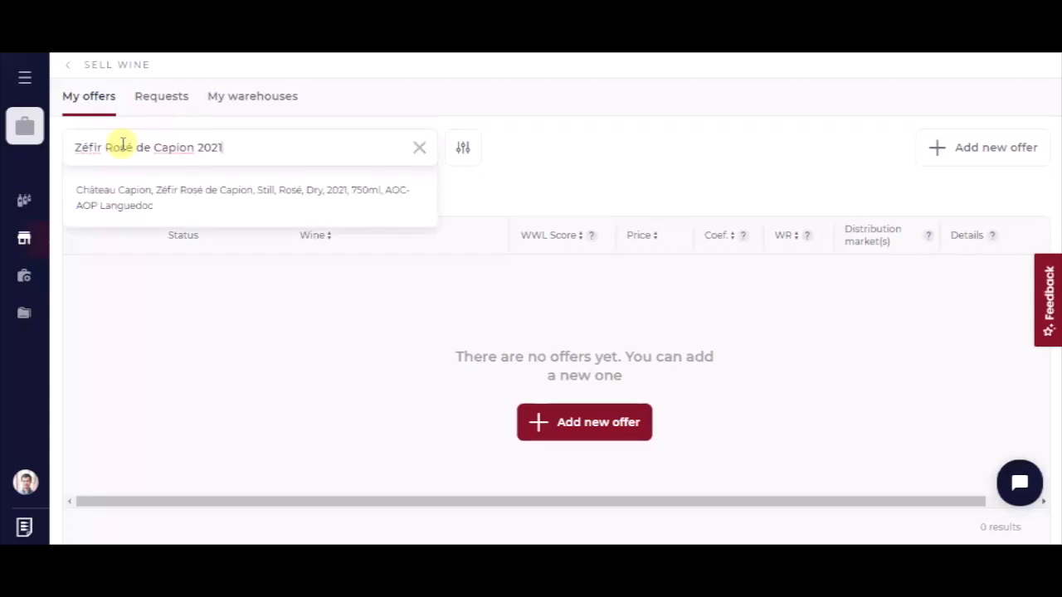
click(147, 207)
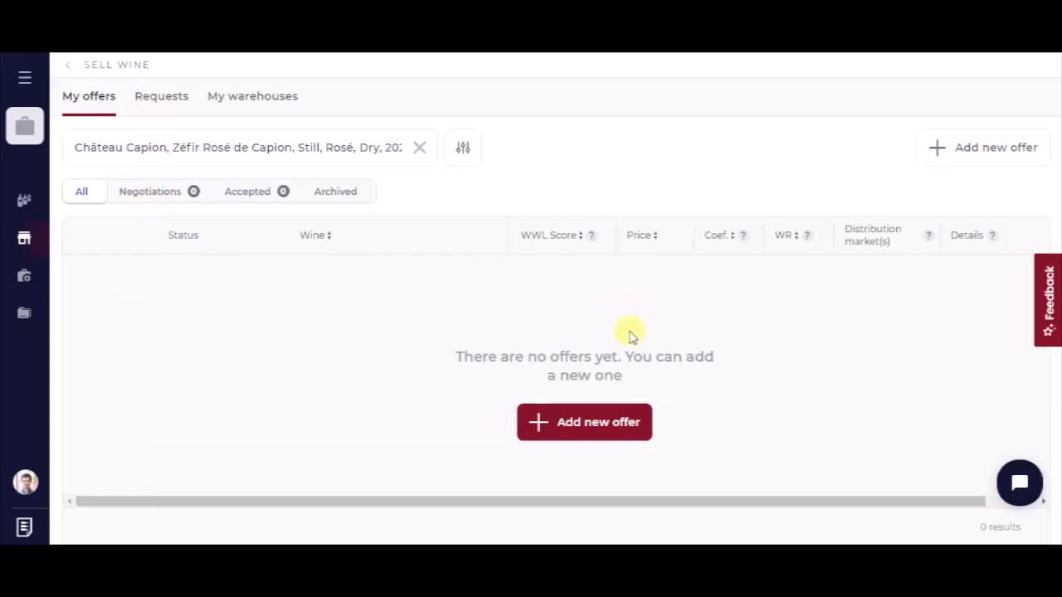
Start a new offer and select Château Capion Zéfir Rosé de Capion 2021 as its wine
click(597, 423)
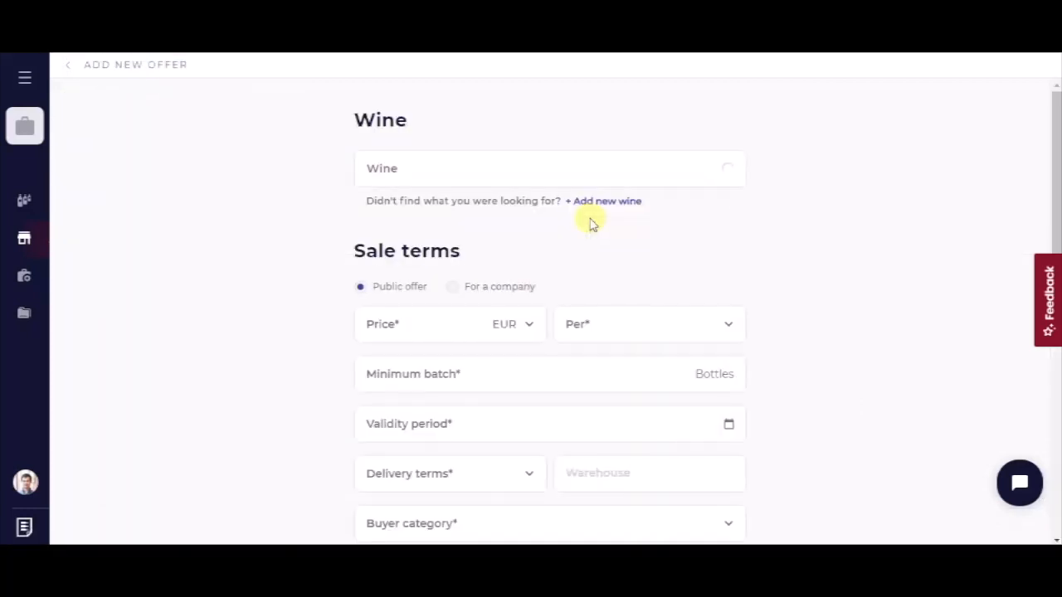
click(446, 172)
text(Zéfir Rosé de Capion 2021)
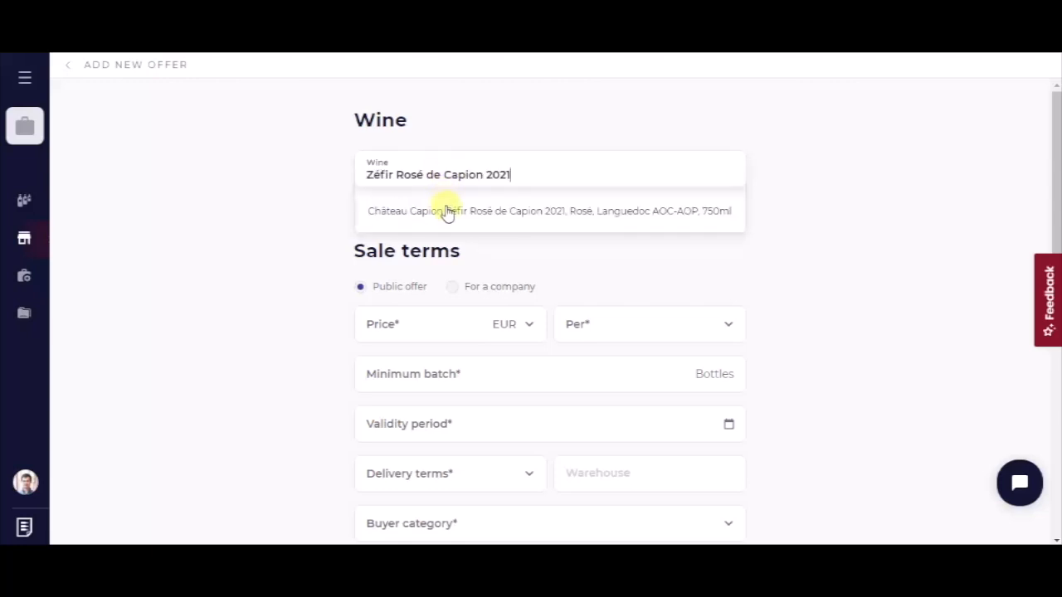
click(445, 210)
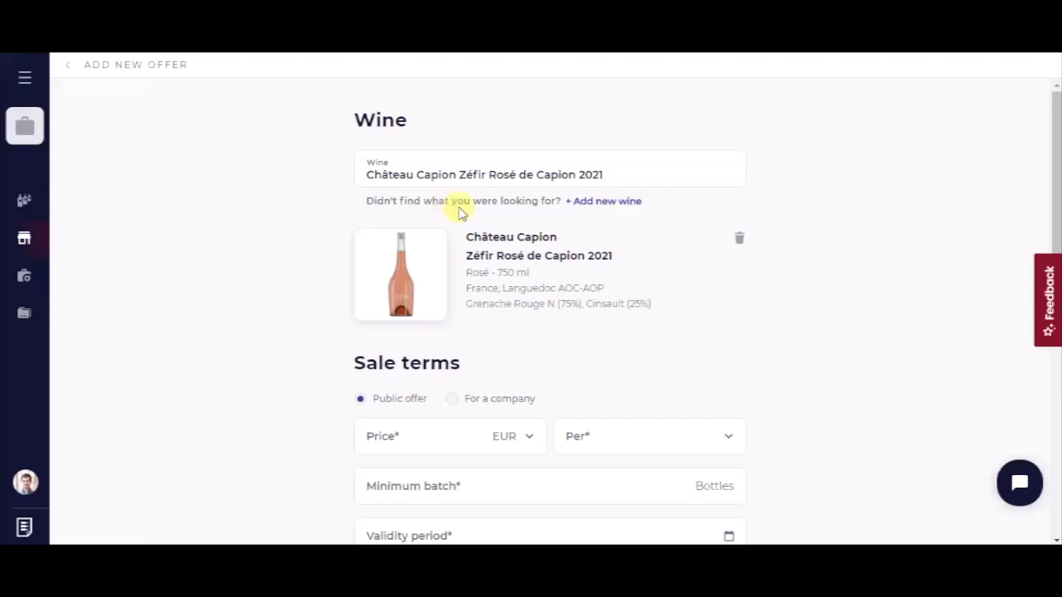
click(605, 203)
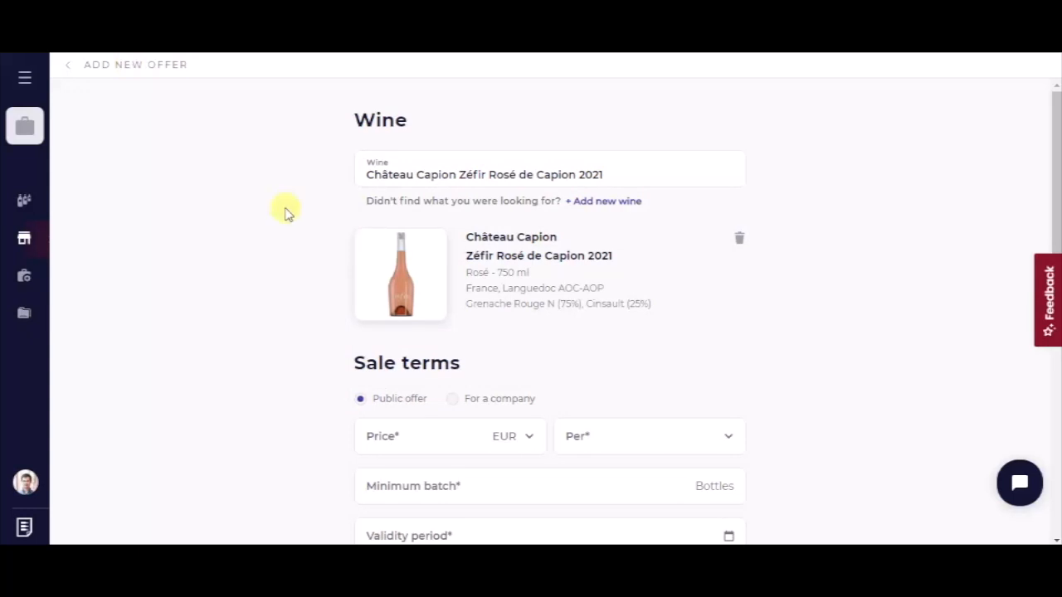
Address the offer to the company OSTERIA FRANCESCANA at 14 EUR per bottle, minimum 600 bottles, valid until 31/12/2022, EXW from the France warehouse
scroll(290, 218, down, 2)
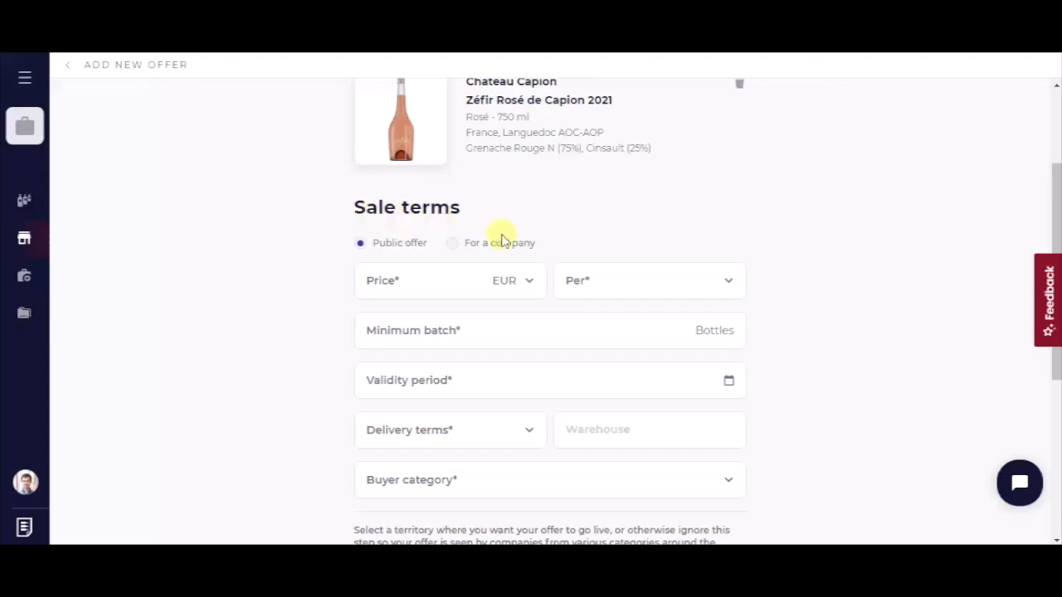
click(452, 244)
scroll(452, 246, down, 2)
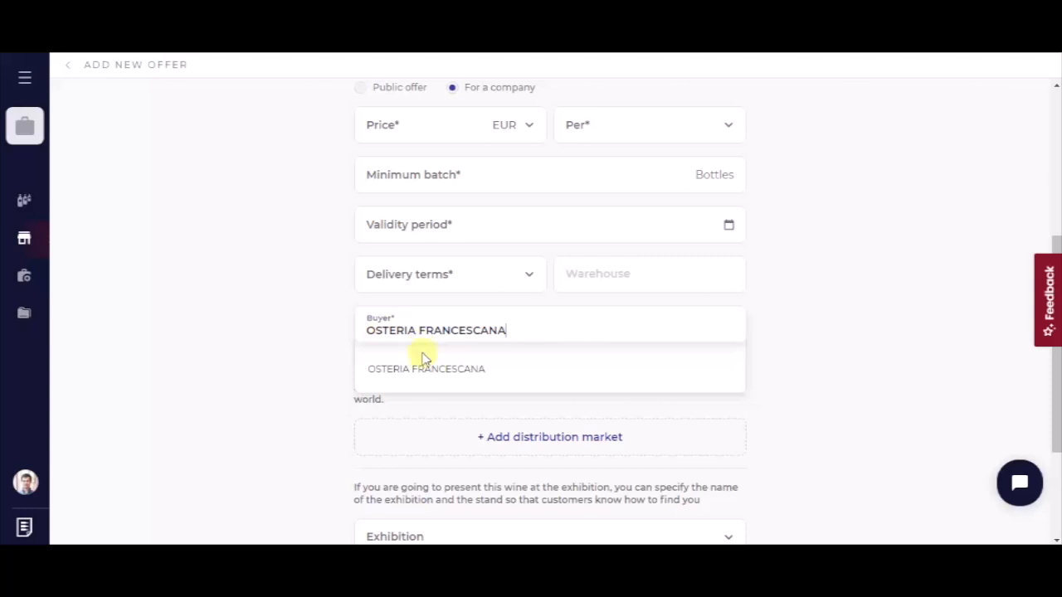
click(423, 365)
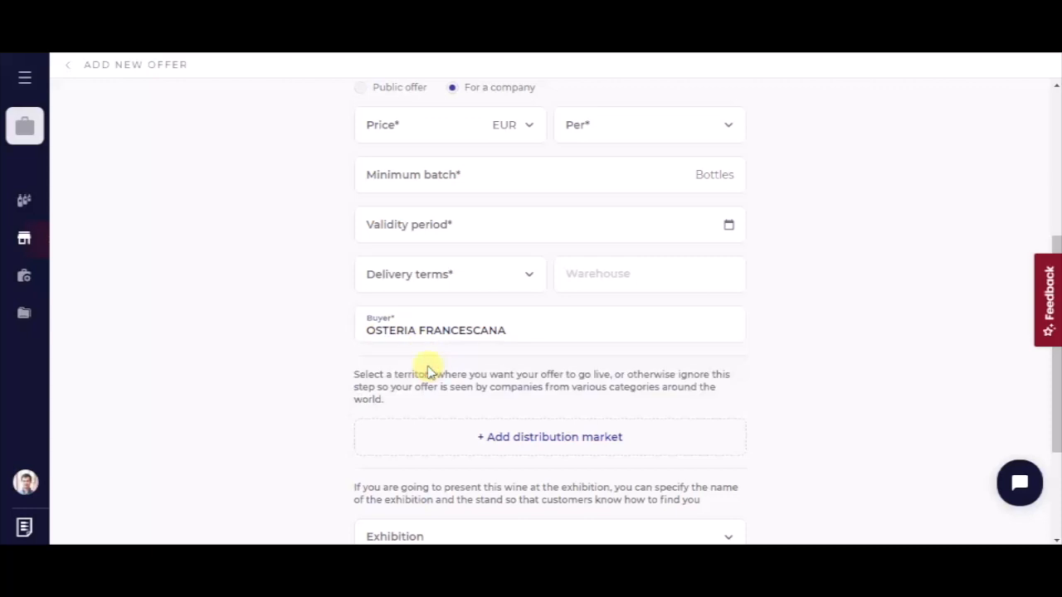
scroll(436, 310, up, 2)
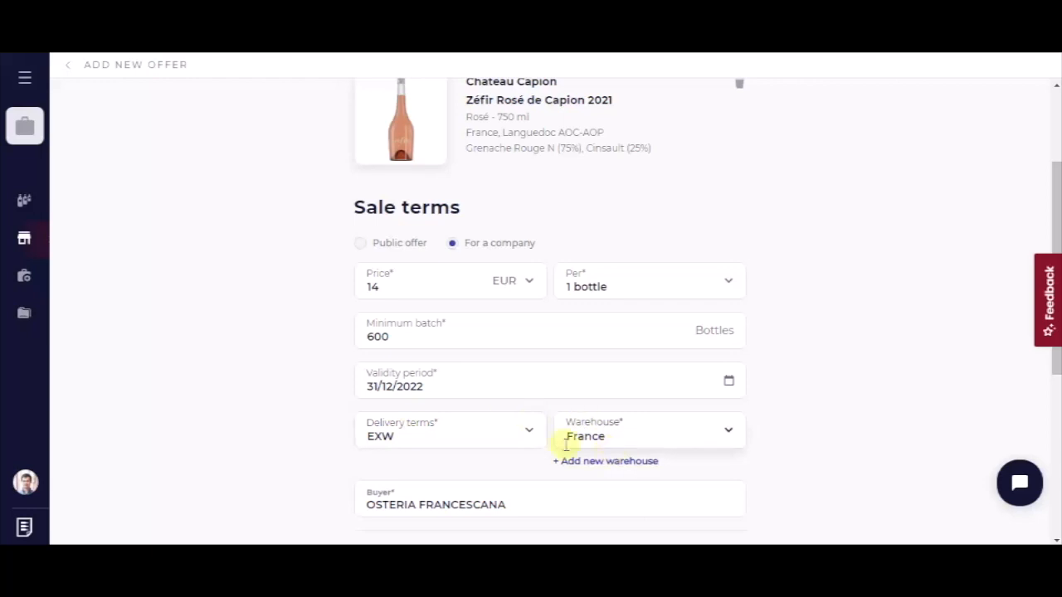
Look at where a new warehouse can be added, both from the offer form and from the company's warehouse list
click(618, 461)
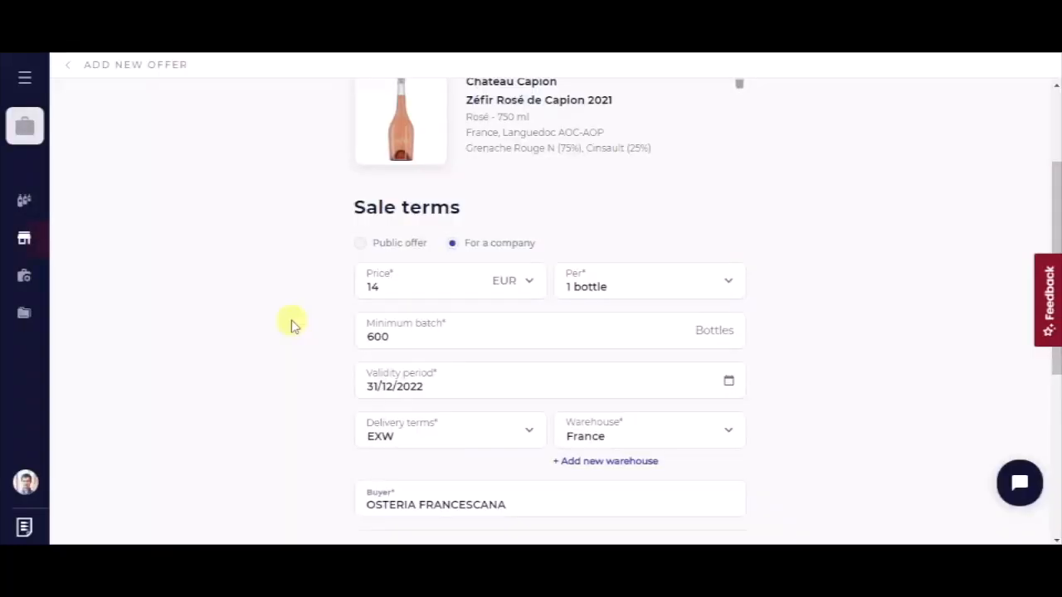
mouse_move(19, 243)
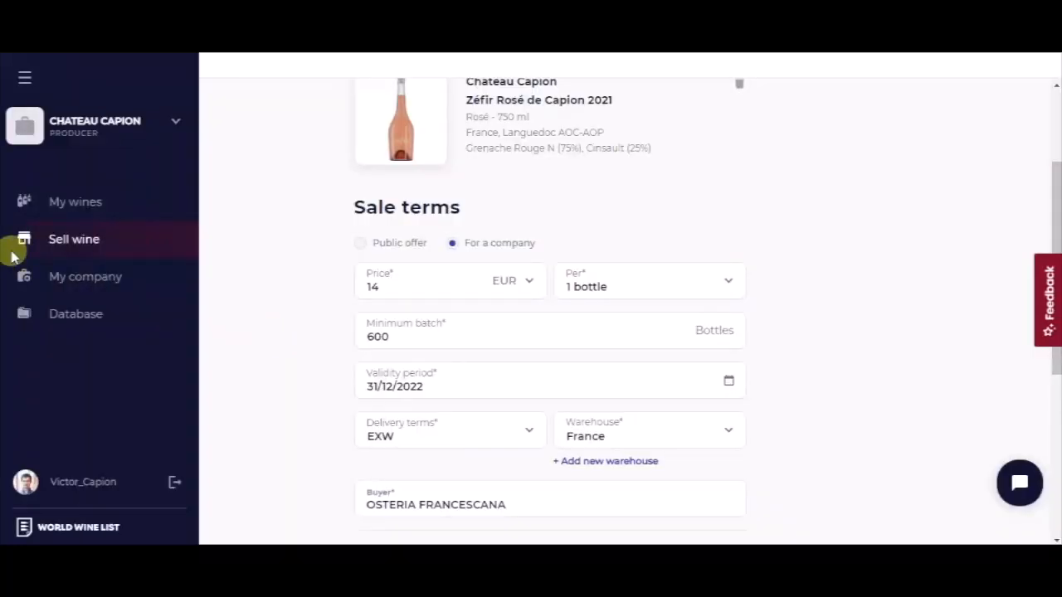
click(76, 247)
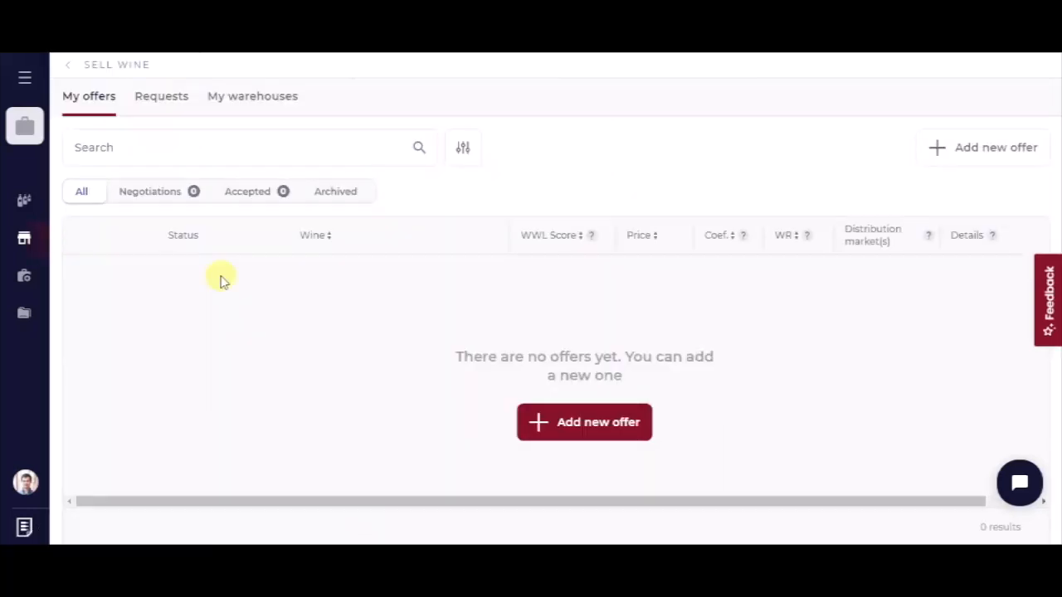
click(262, 106)
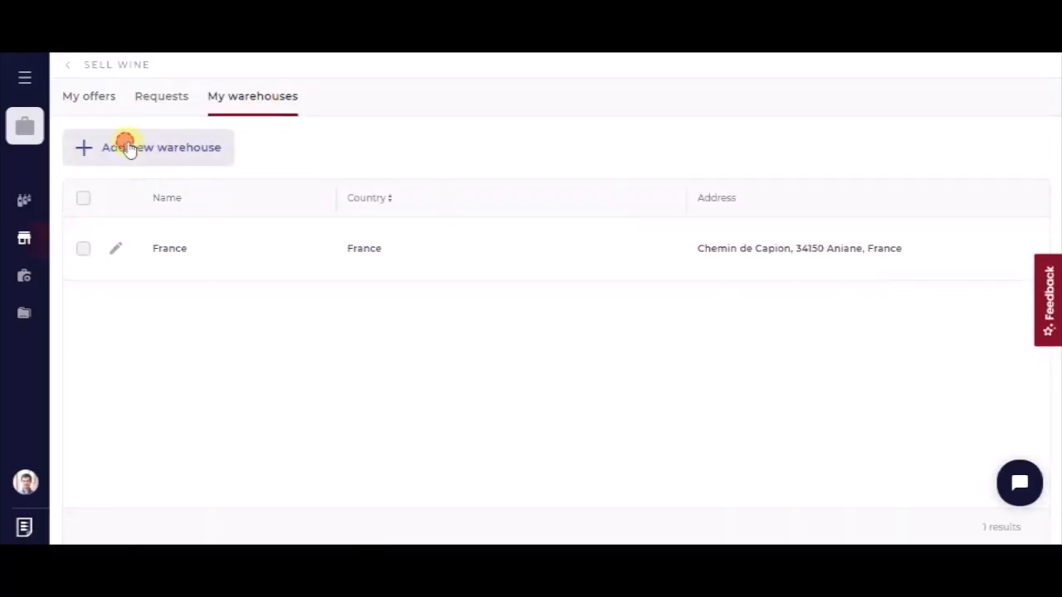
click(129, 147)
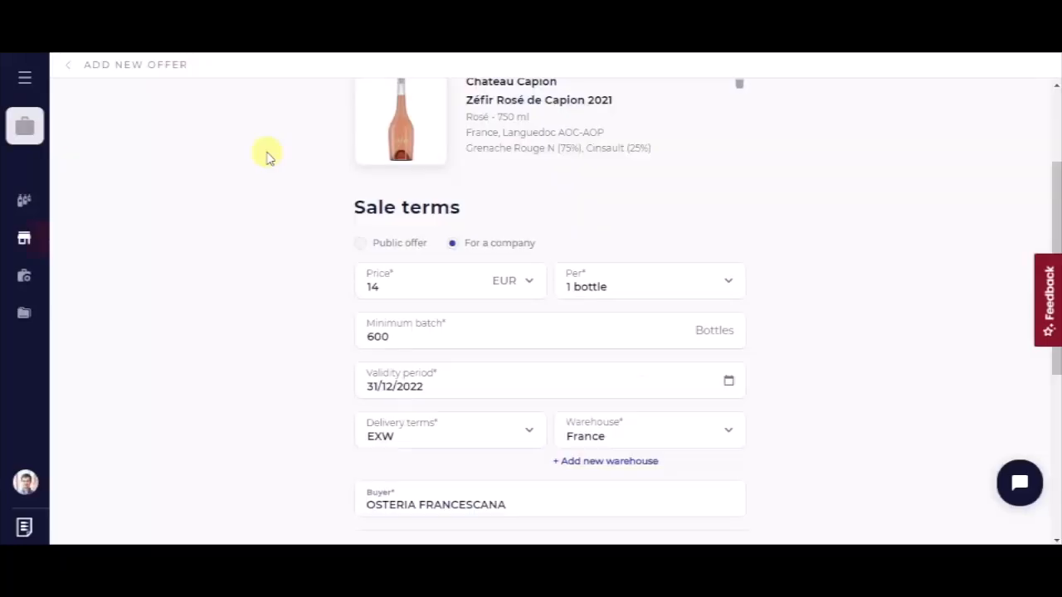
Try out distribution market settings that include Canada and exclude Austria, and discard them
scroll(273, 166, down, 5)
click(500, 292)
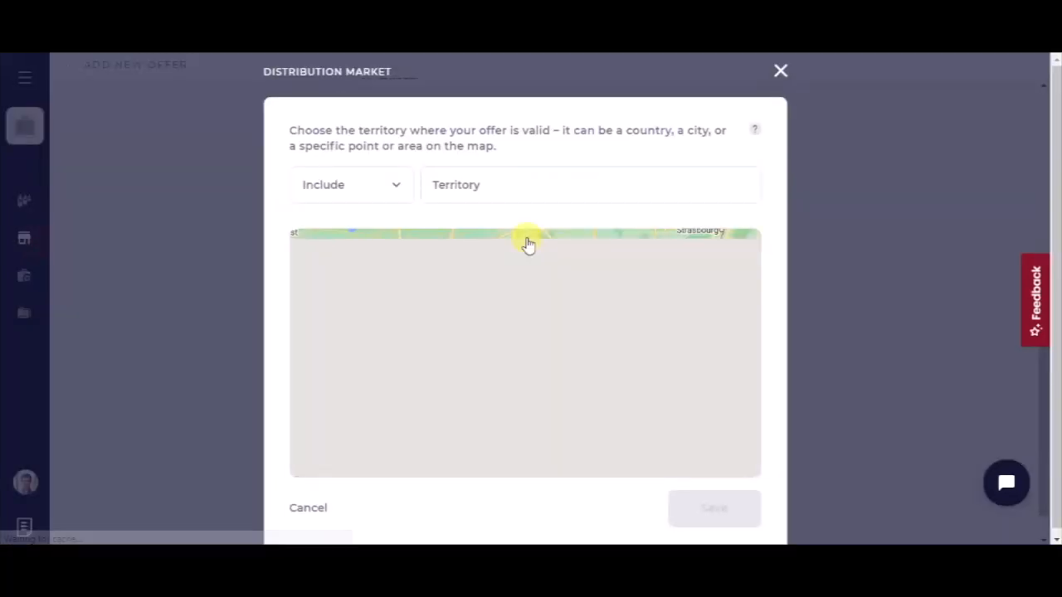
click(458, 187)
text(Canada)
click(455, 230)
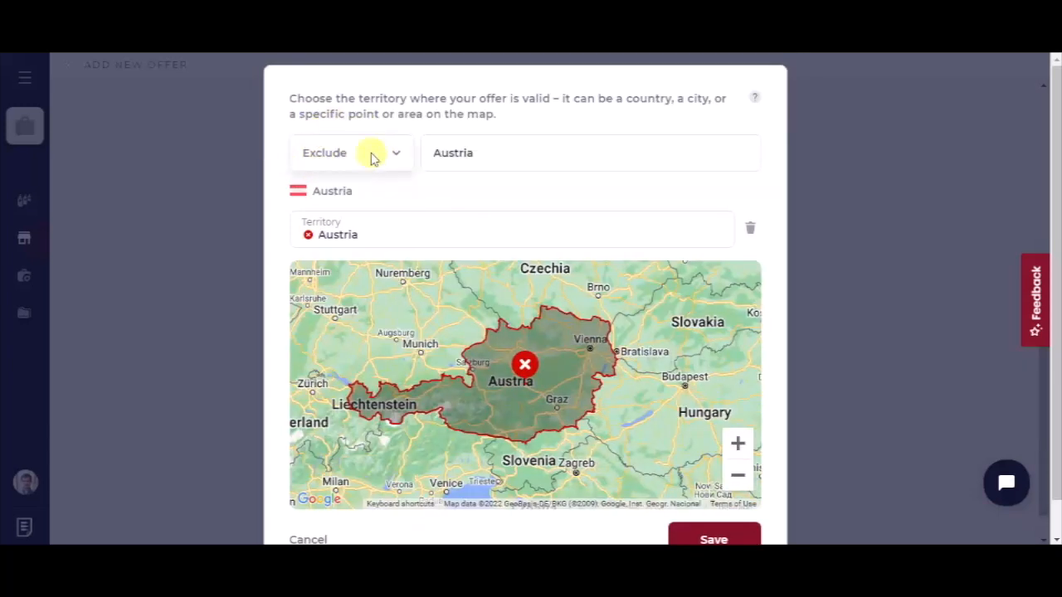
scroll(390, 166, down, 1)
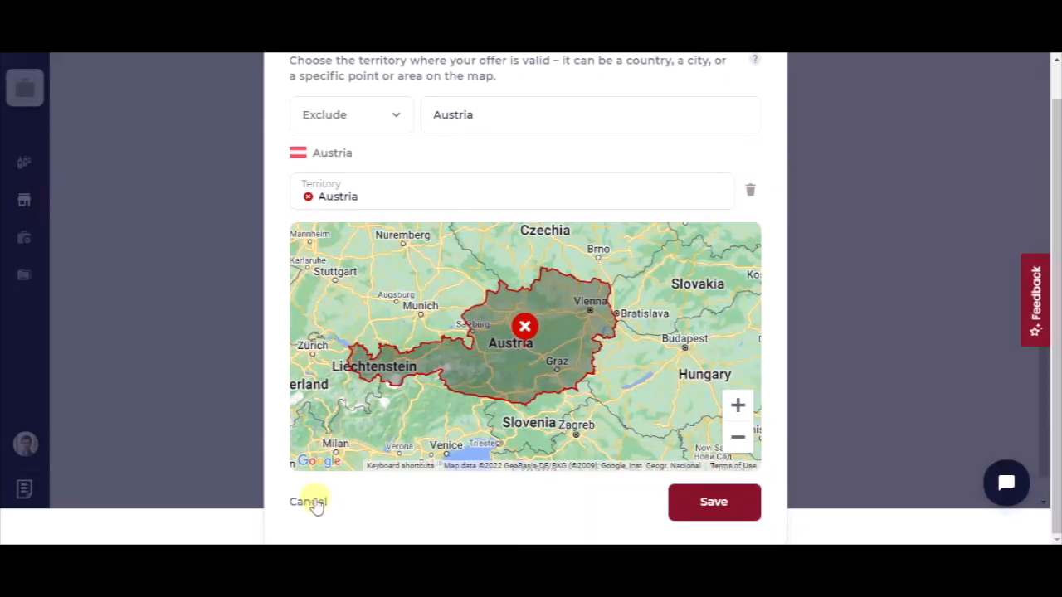
click(316, 504)
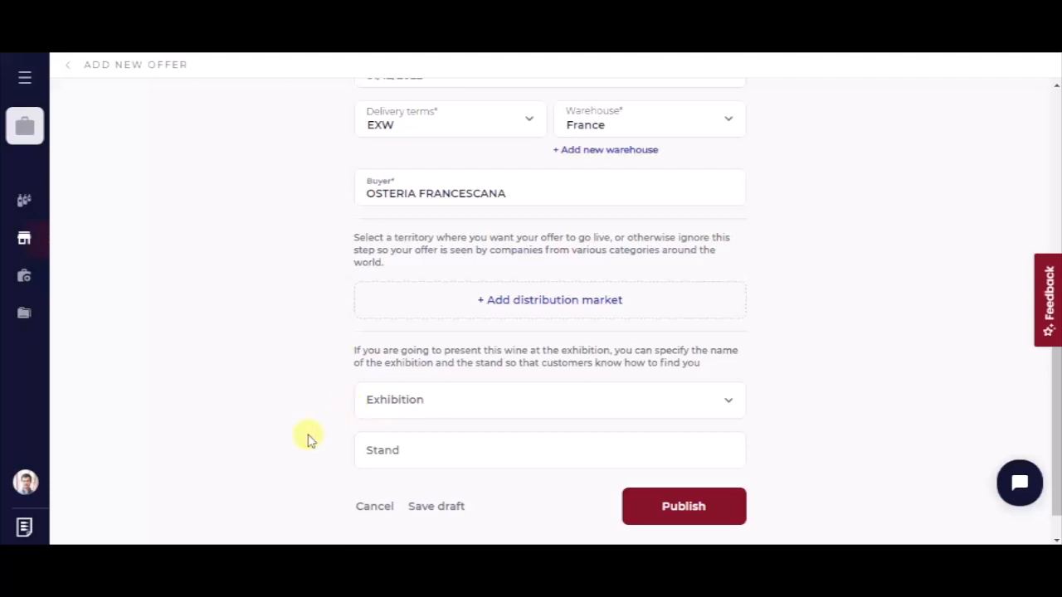
Set the offer's exhibition to Oxford Wine Festival 2022 with stand 14522 and publish the offer
click(400, 400)
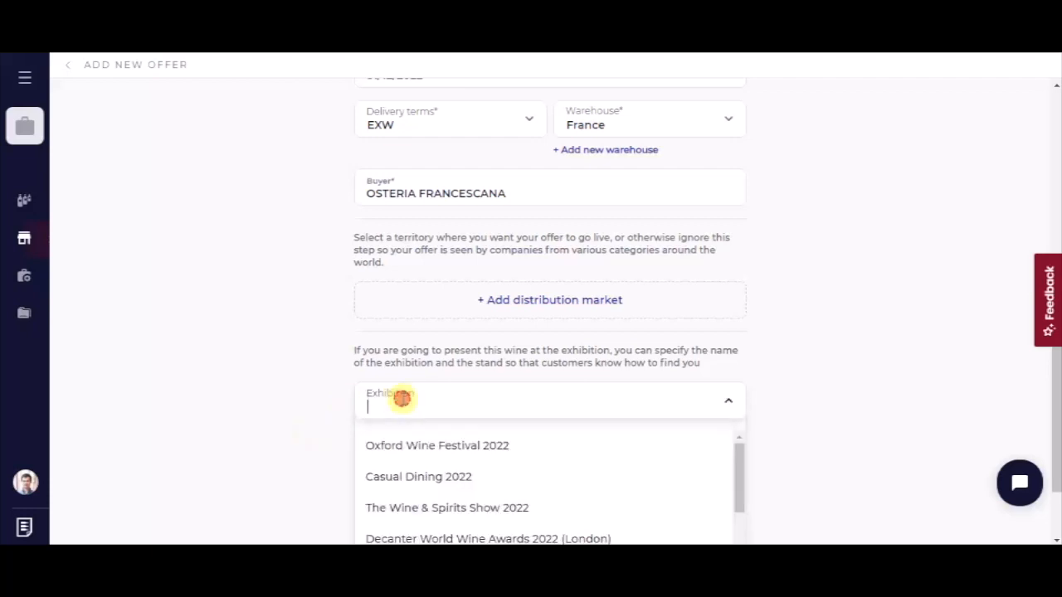
click(412, 442)
click(420, 456)
text(14552)
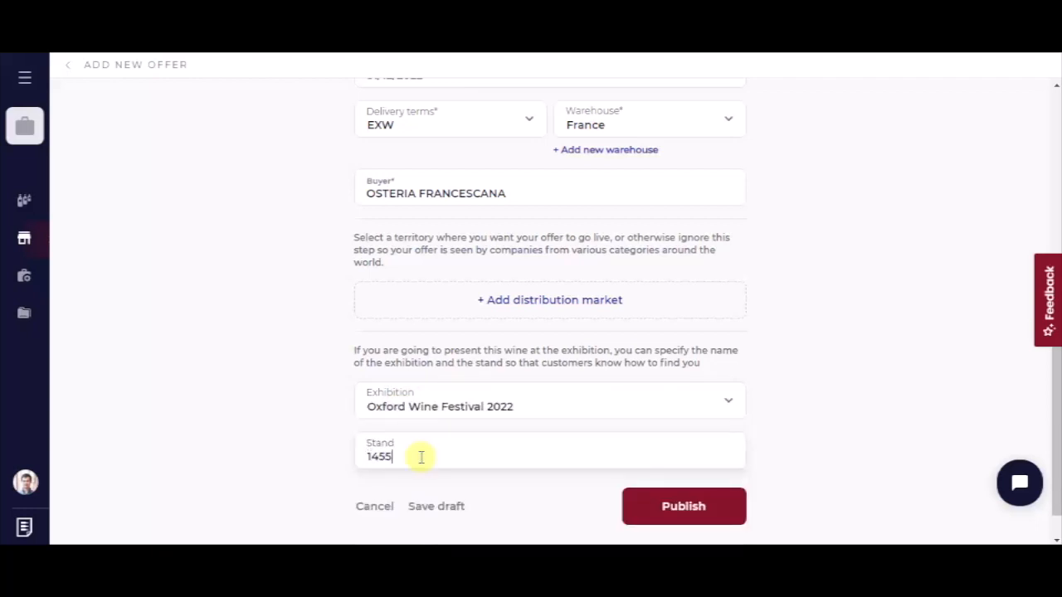
key(BackSpace)
key(BackSpace)
key(BackSpace)
key(BackSpace)
key(BackSpace)
text(14522)
scroll(420, 456, down, 2)
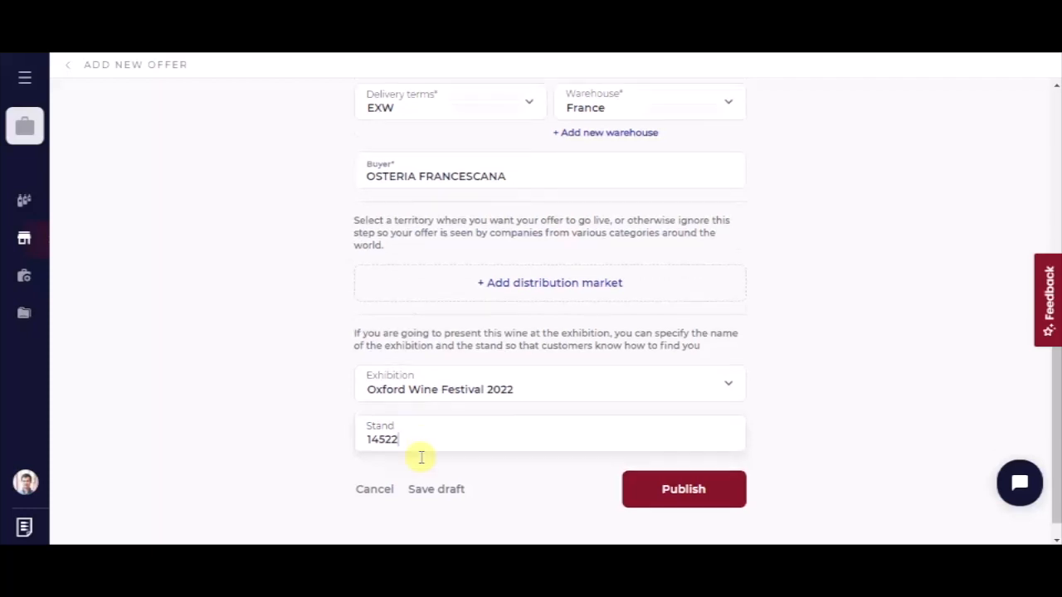
click(694, 468)
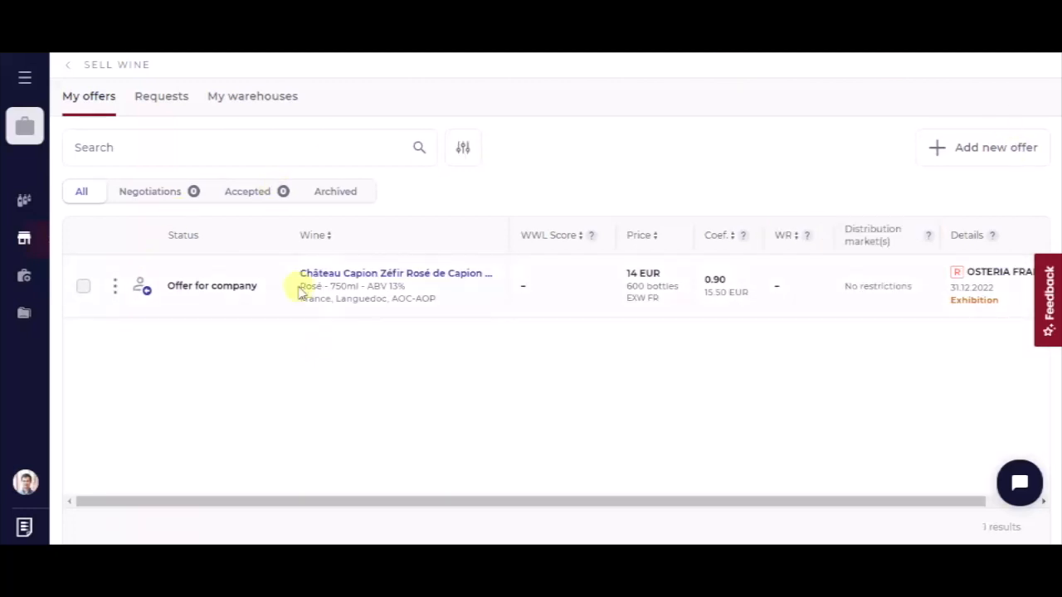
Create a copy of the published Zéfir Rosé de Capion offer
mouse_move(344, 275)
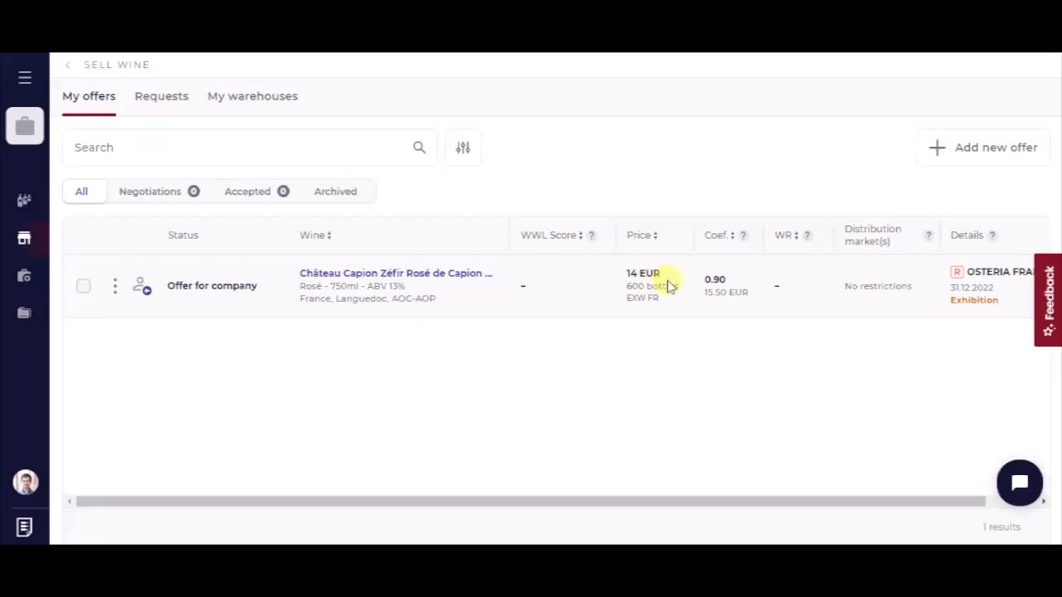
mouse_move(647, 306)
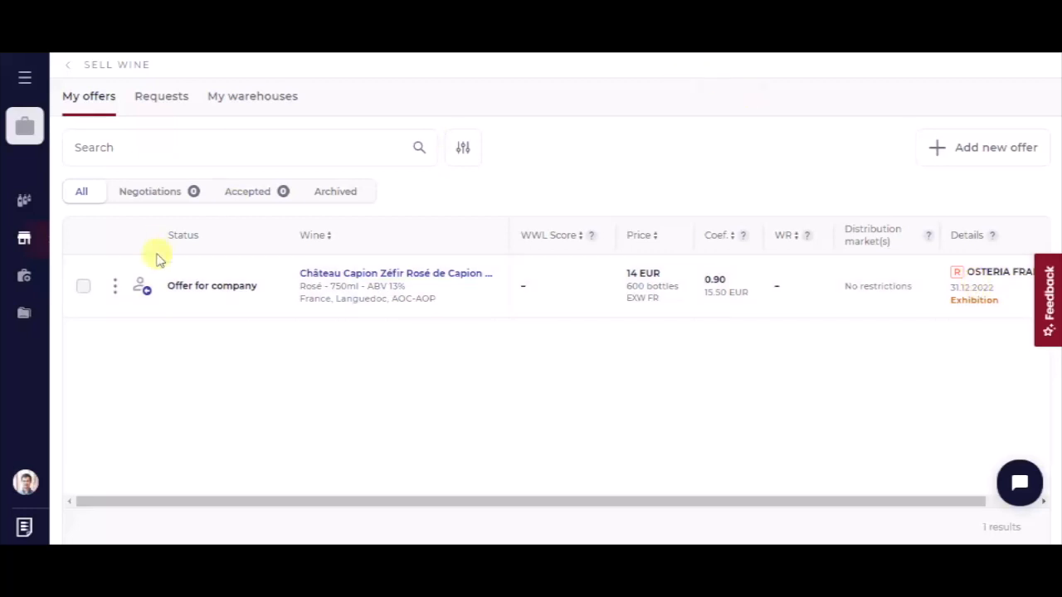
click(116, 286)
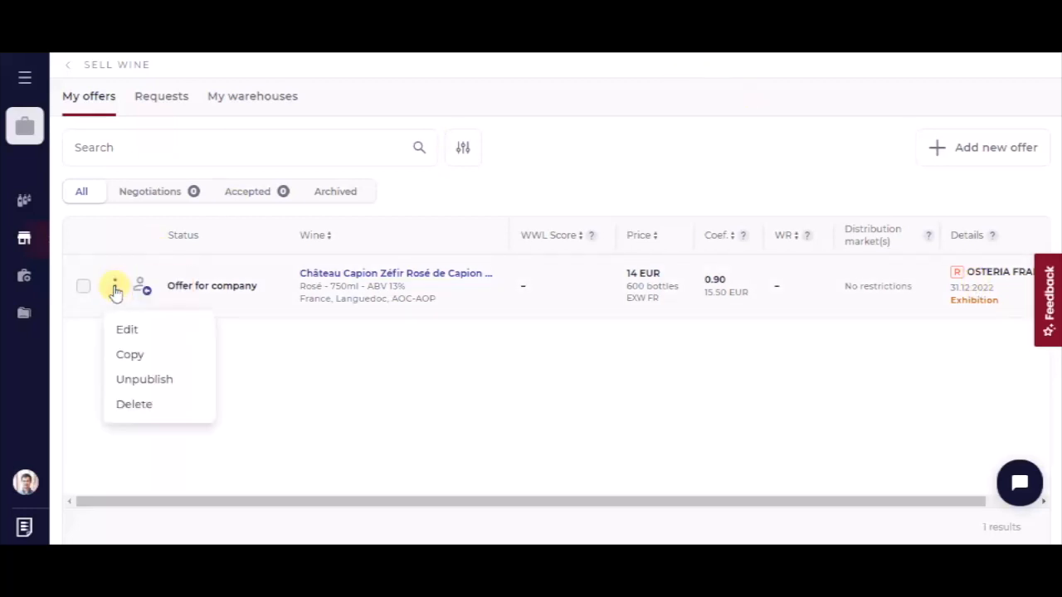
click(130, 354)
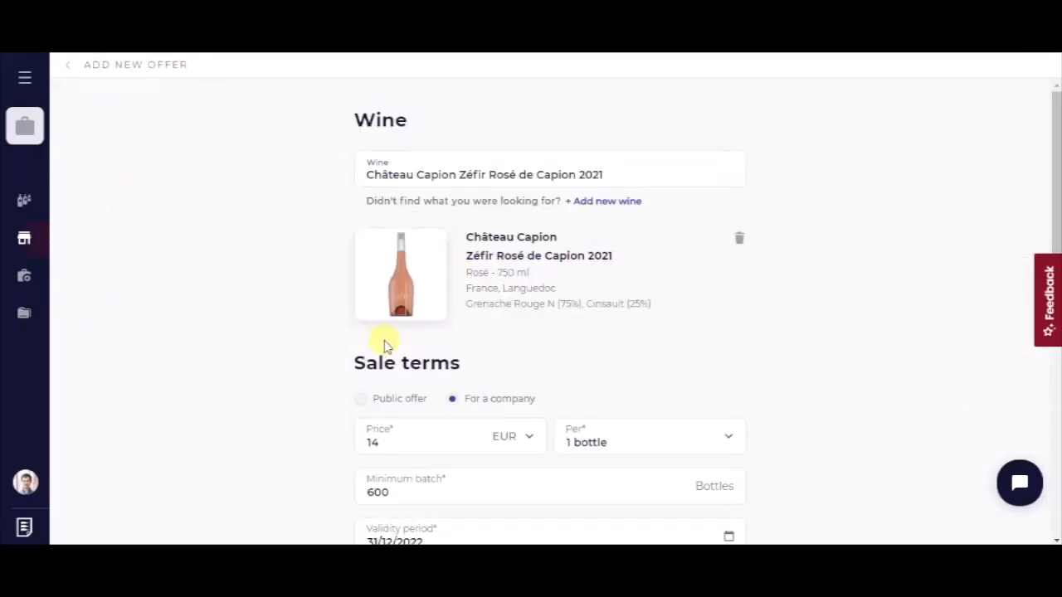
Set the copied offer's price to 13 EUR, minimum batch to 1200 bottles and delivery terms to FCA
scroll(383, 347, down, 2)
double_click(372, 283)
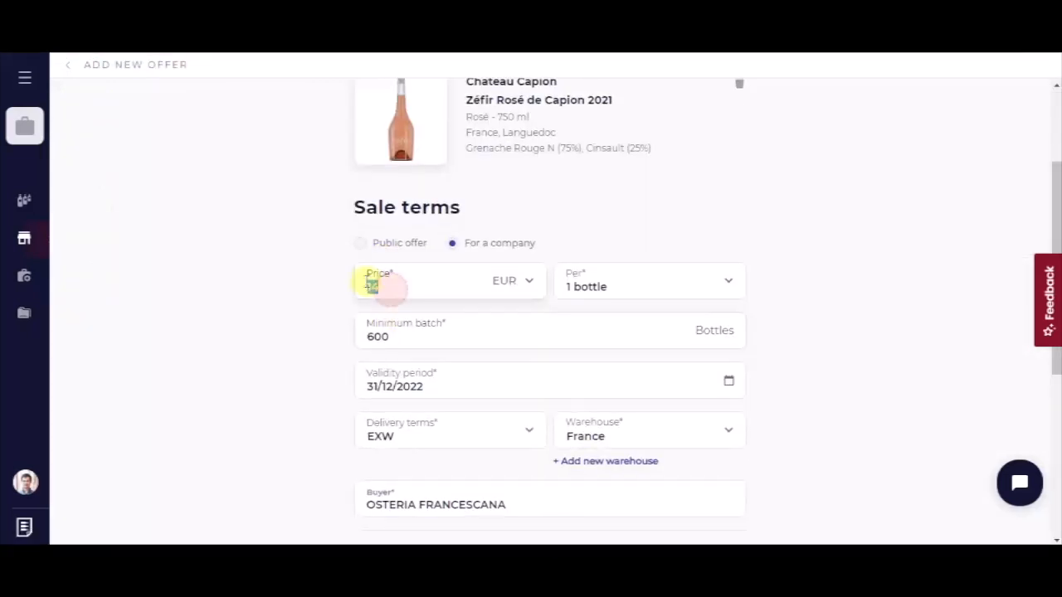
text(13)
double_click(379, 336)
text(1200)
click(407, 431)
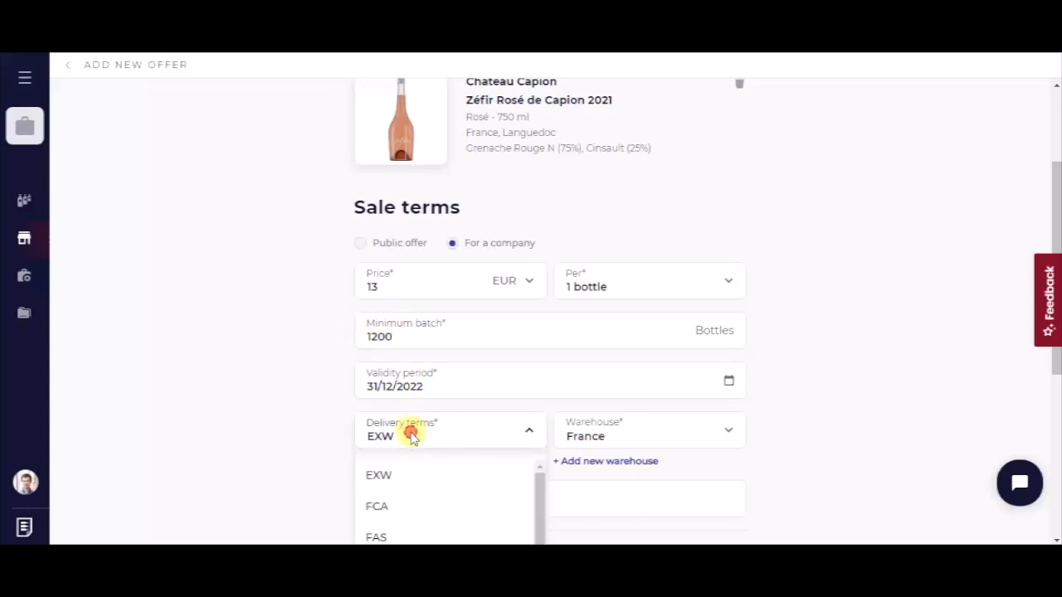
click(393, 504)
Publish the copied offer with its buyer and exhibition details kept
scroll(434, 443, down, 1)
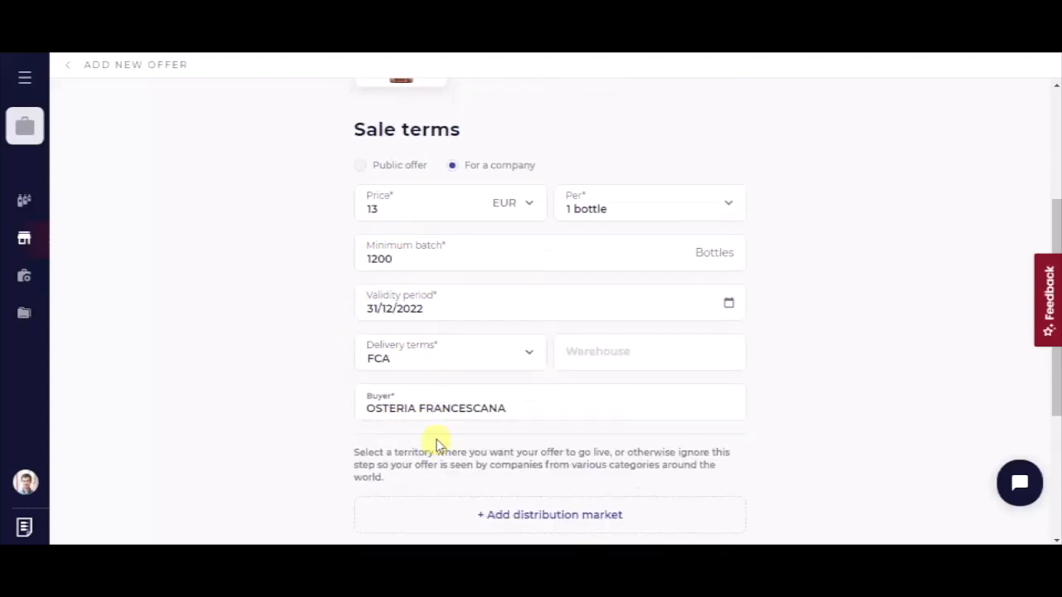
scroll(436, 439, down, 2)
scroll(454, 433, down, 2)
click(666, 458)
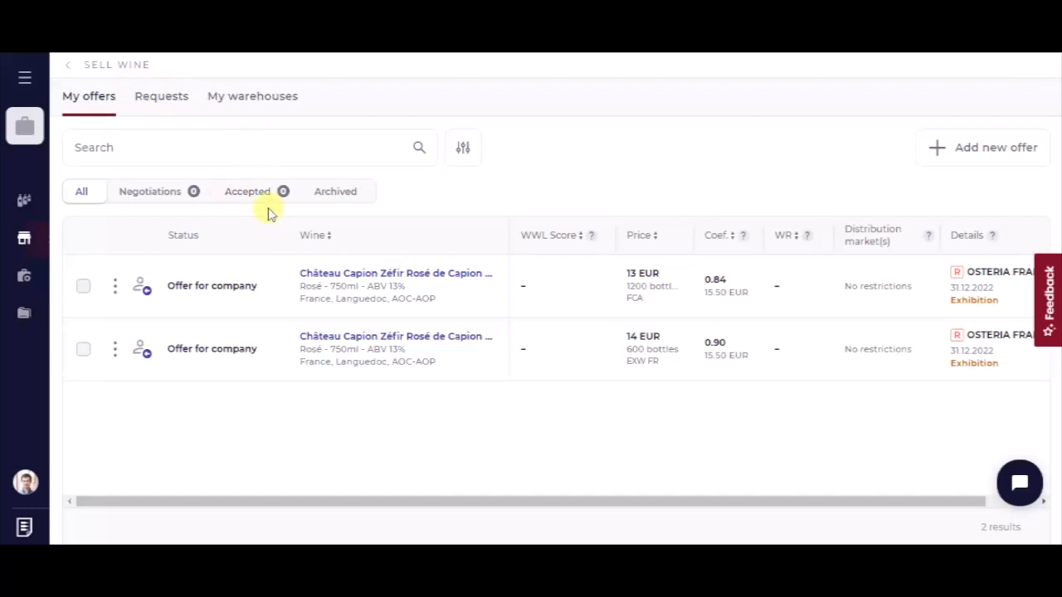
View the feedback options and the support chat, and close both
click(1043, 300)
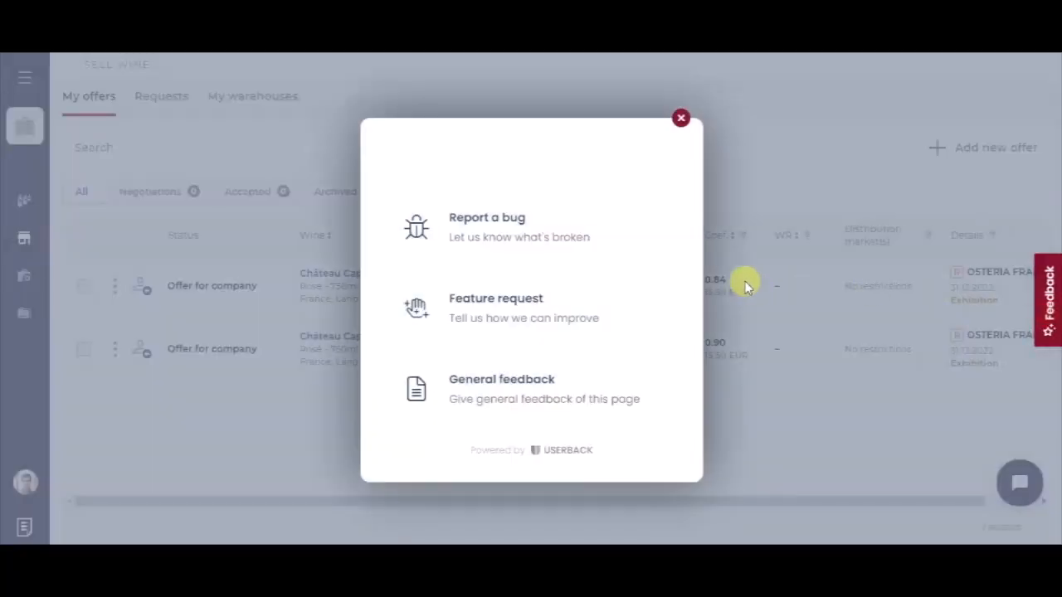
click(682, 111)
click(1015, 477)
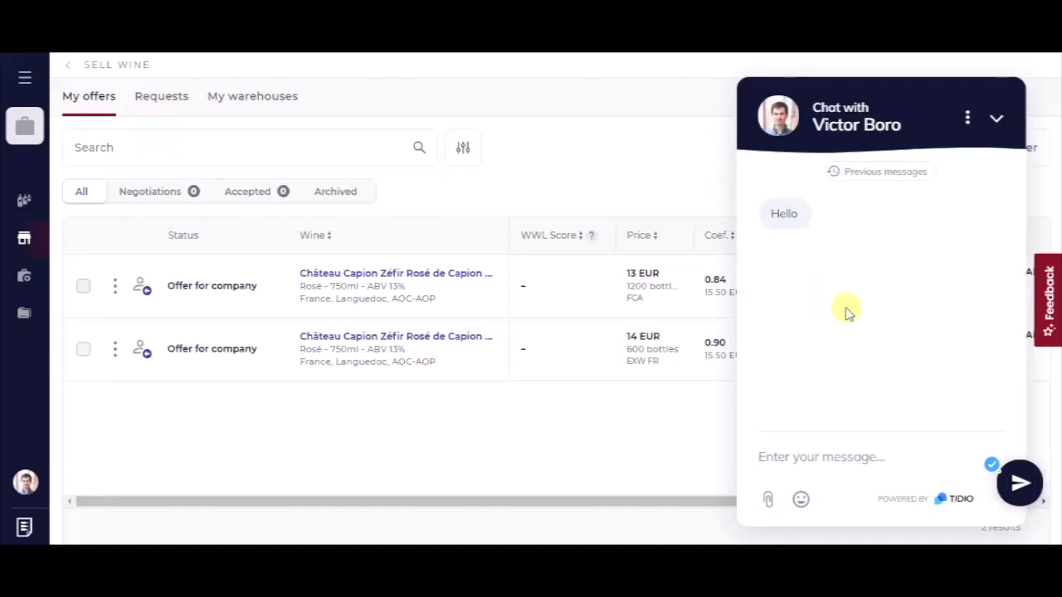
click(994, 121)
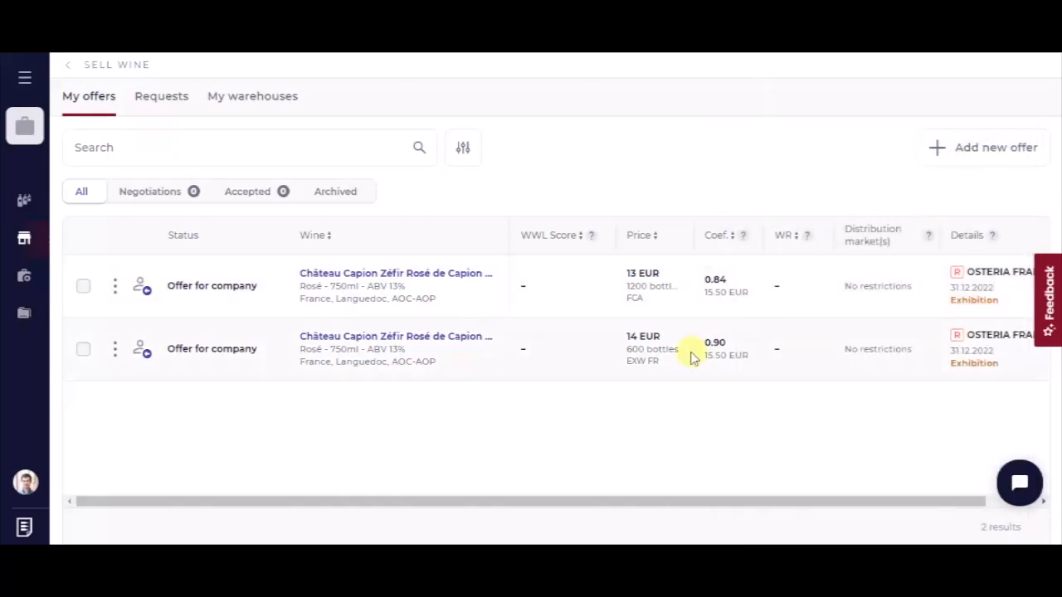